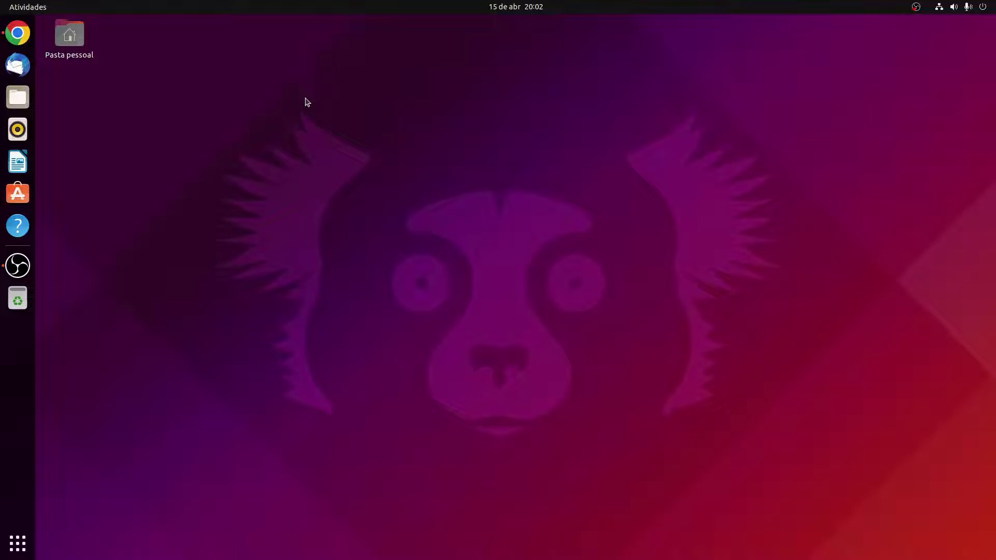
# - Browse the application grid pages, then close the overview to the plain desktop
pyautogui.click(18, 544)
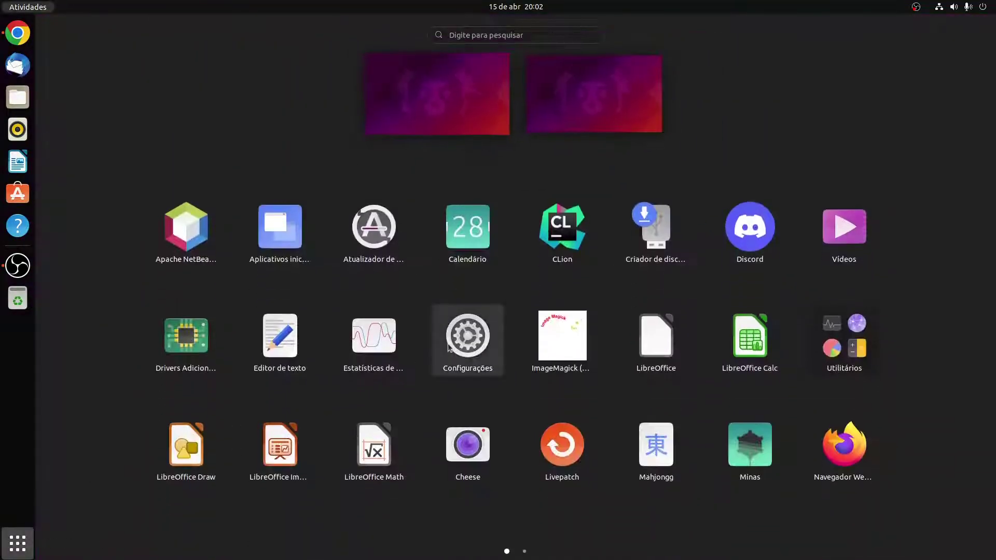
pyautogui.scroll(-1, 449, 348)
pyautogui.scroll(1, 449, 347)
pyautogui.click(443, 100)
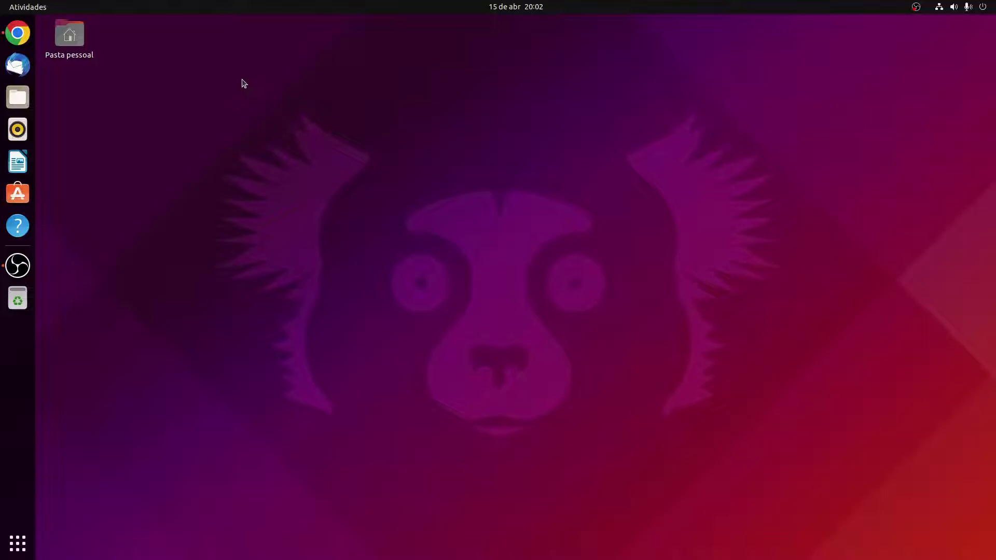
# - Bring up the Launchpad bug 'audio from external sound card is distorted' in Chrome and read its title
pyautogui.click(17, 33)
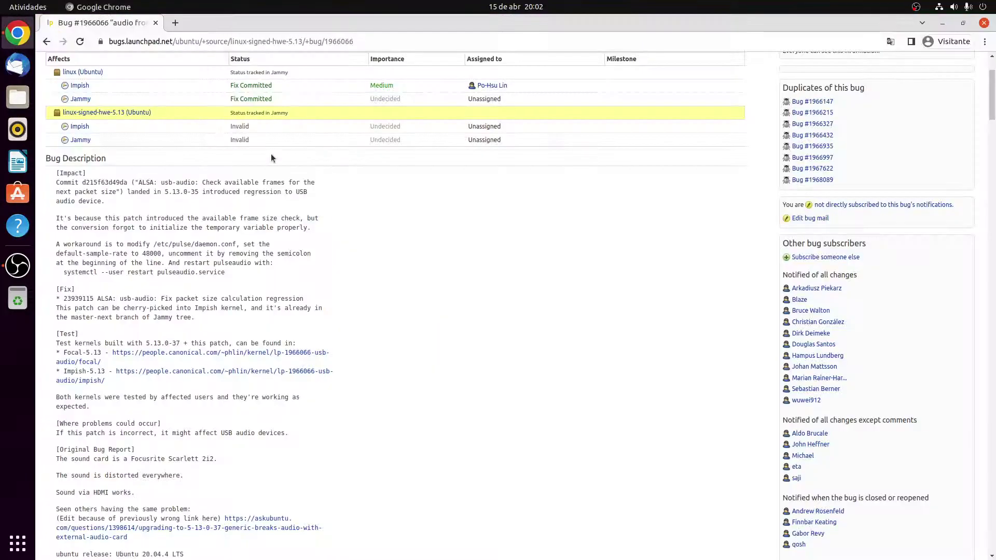
pyautogui.scroll(3, 271, 158)
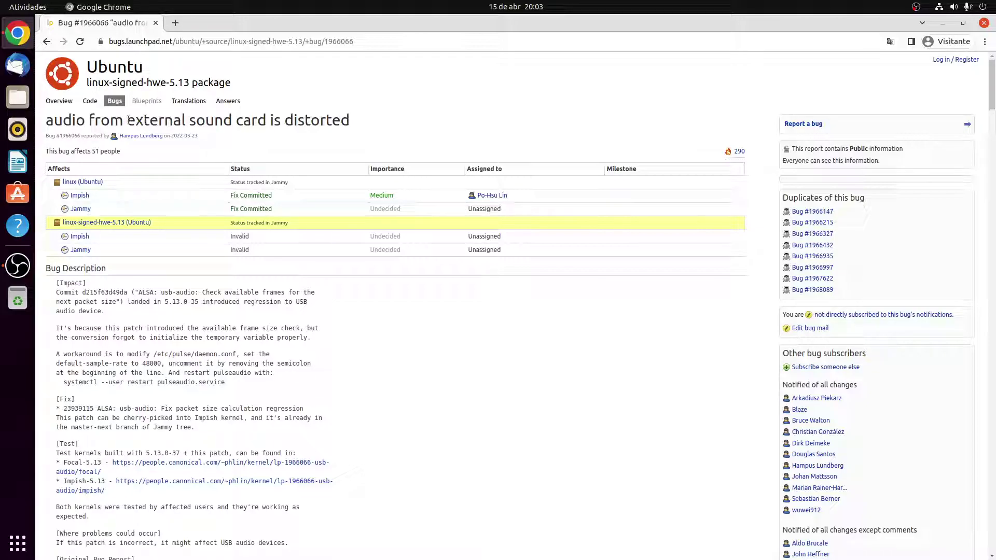
pyautogui.moveTo(127, 123); pyautogui.dragTo(271, 125)
pyautogui.click(271, 125)
pyautogui.scroll(-3, 259, 304)
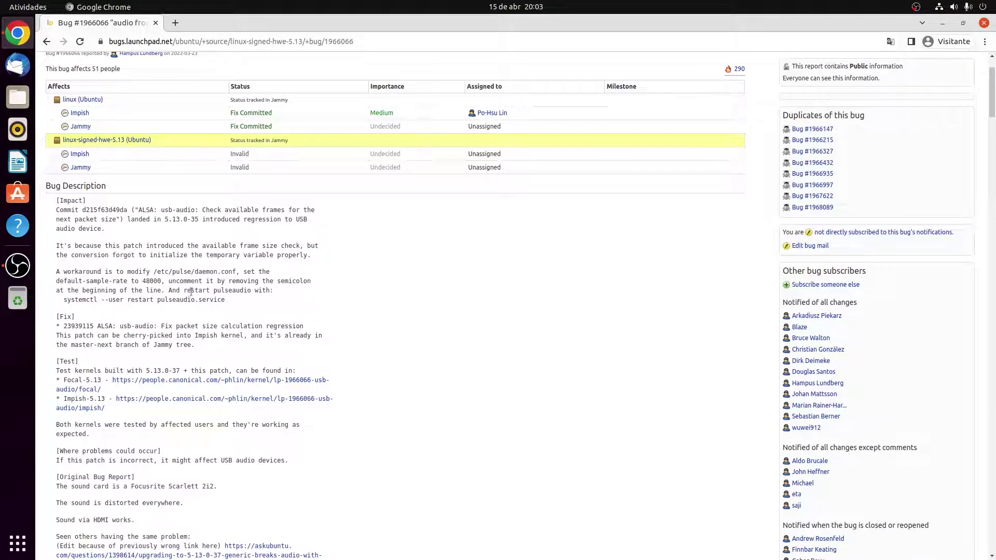
pyautogui.scroll(3, 206, 285)
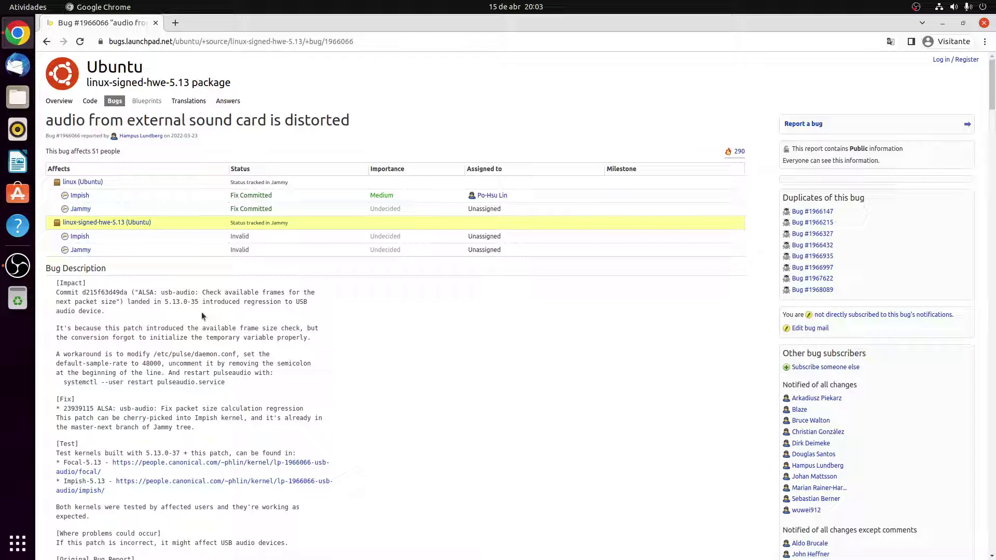
pyautogui.scroll(-2, 201, 314)
pyautogui.scroll(-5, 197, 319)
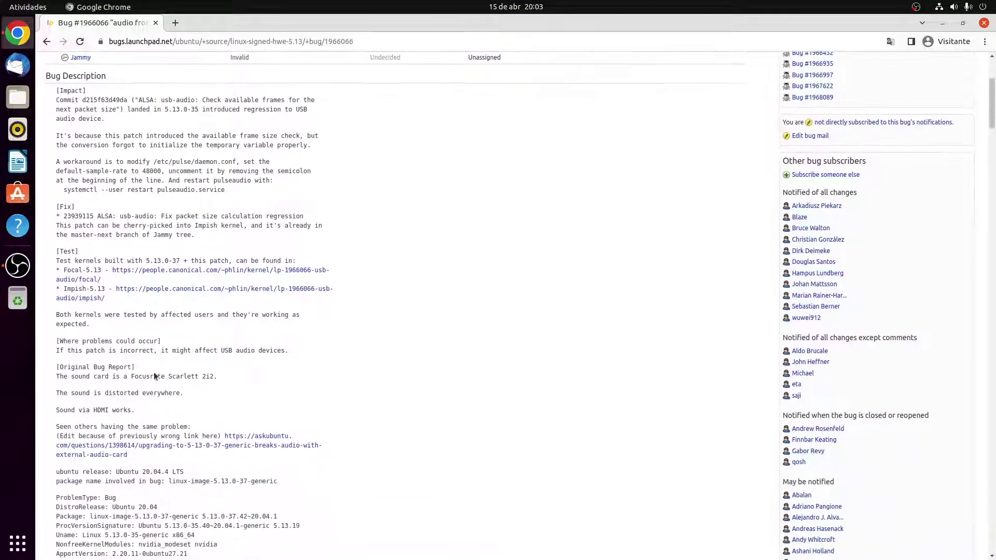
# - Read the sound card details and the daemon.conf workaround in the bug description
pyautogui.moveTo(51, 381); pyautogui.dragTo(215, 380)
pyautogui.click(133, 382)
pyautogui.click(351, 390)
pyautogui.scroll(3, 160, 363)
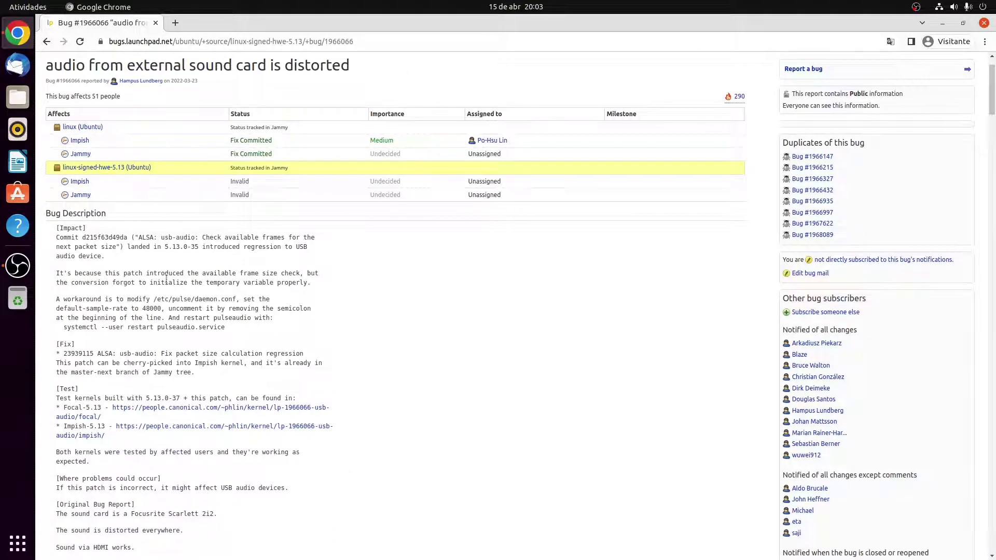
pyautogui.moveTo(194, 299); pyautogui.dragTo(239, 300)
pyautogui.click(234, 300)
pyautogui.moveTo(56, 299); pyautogui.dragTo(138, 299)
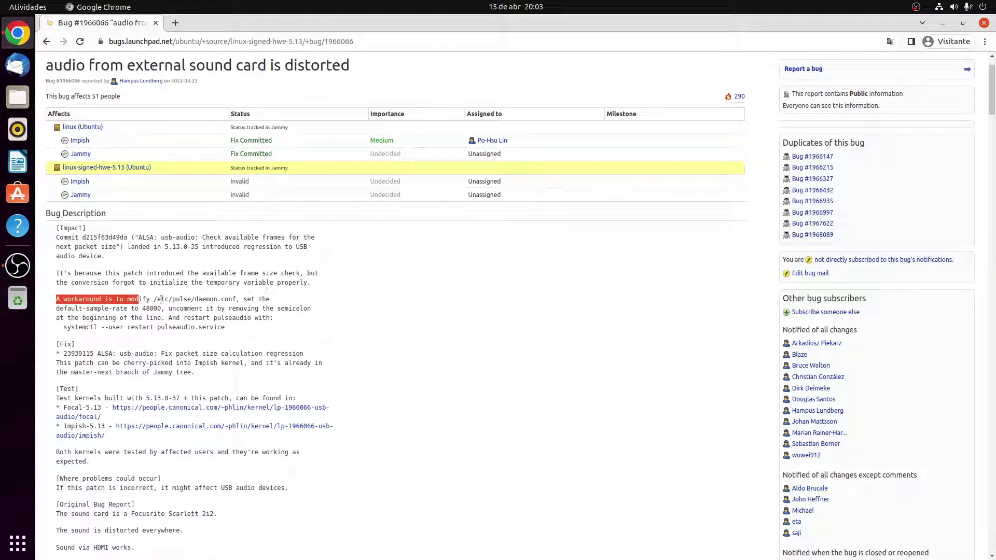
# - Select the /etc/pulse/daemon.conf path in the workaround, then minimize Chrome
pyautogui.scroll(2, 230, 72)
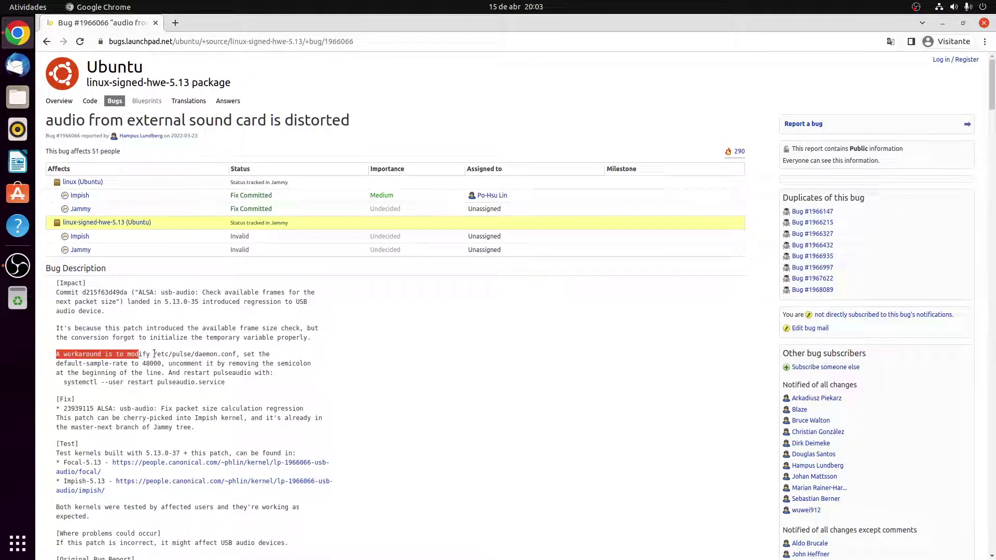
pyautogui.moveTo(154, 354); pyautogui.dragTo(236, 354)
pyautogui.hotkey('ctrl', 'c')
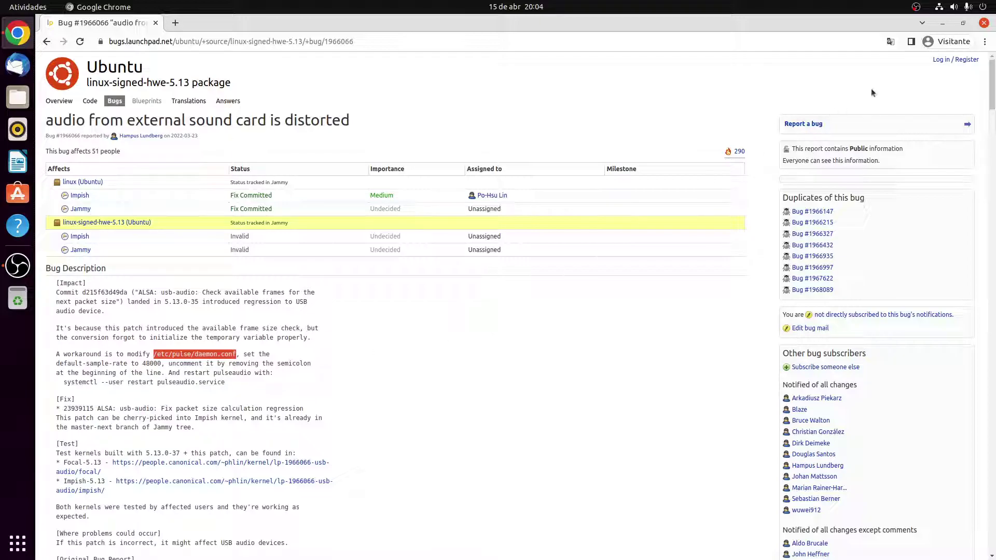
pyautogui.click(943, 23)
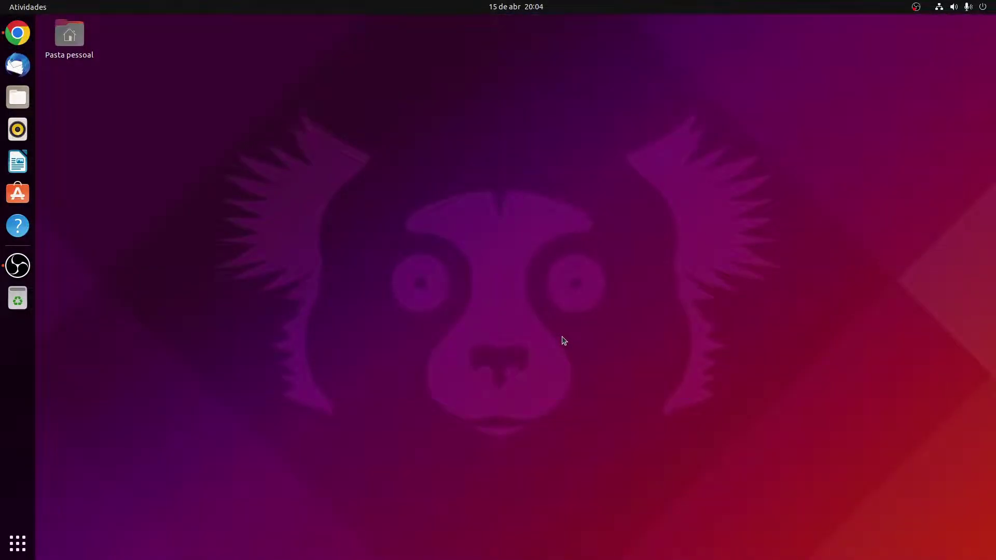
# - In a new terminal, run sudo nano /etc/pulse/daemon.conf to edit the file as root
pyautogui.hotkey('ctrl', 'alt', 't')
pyautogui.write('sudo ')
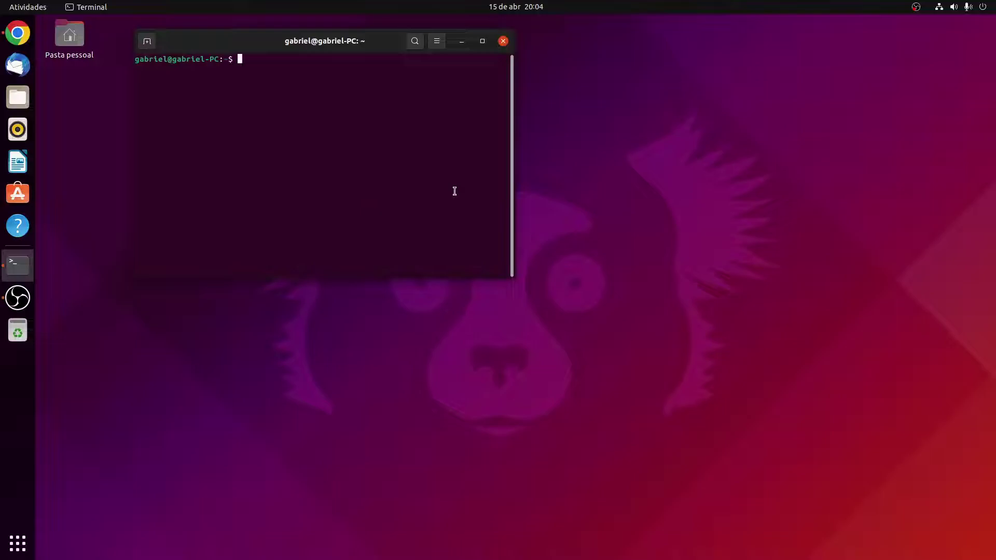
pyautogui.write('nano')
pyautogui.hotkey('ctrl', 'shift', 'v')
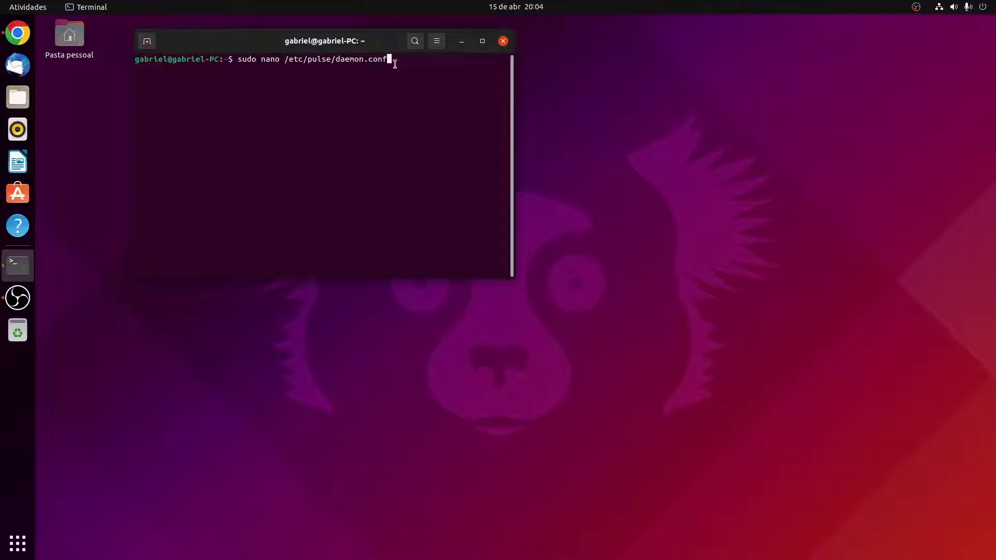
pyautogui.press('Return')
pyautogui.press('Return')
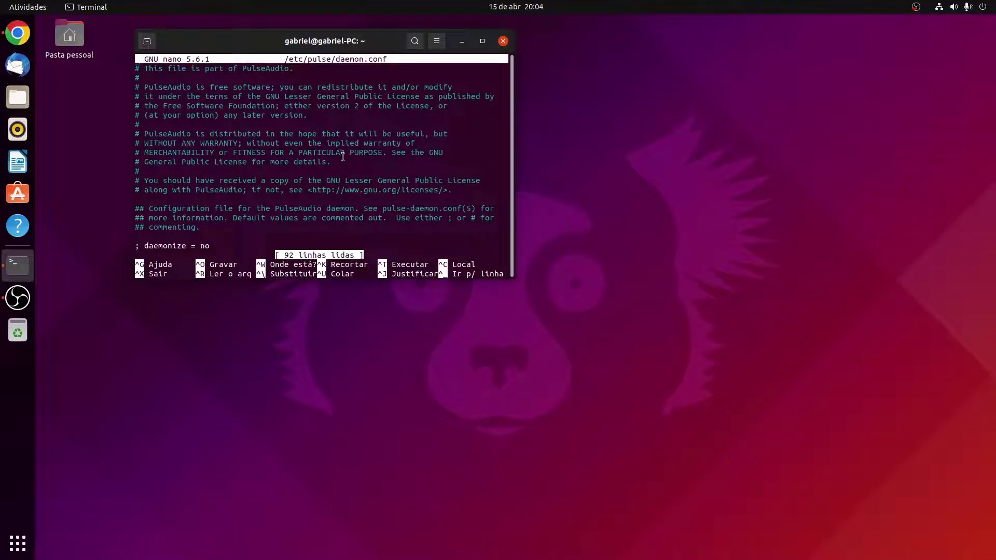
# - Scroll to the default-sample-rate line and remove its ';' comment marker
pyautogui.scroll(-9, 341, 157)
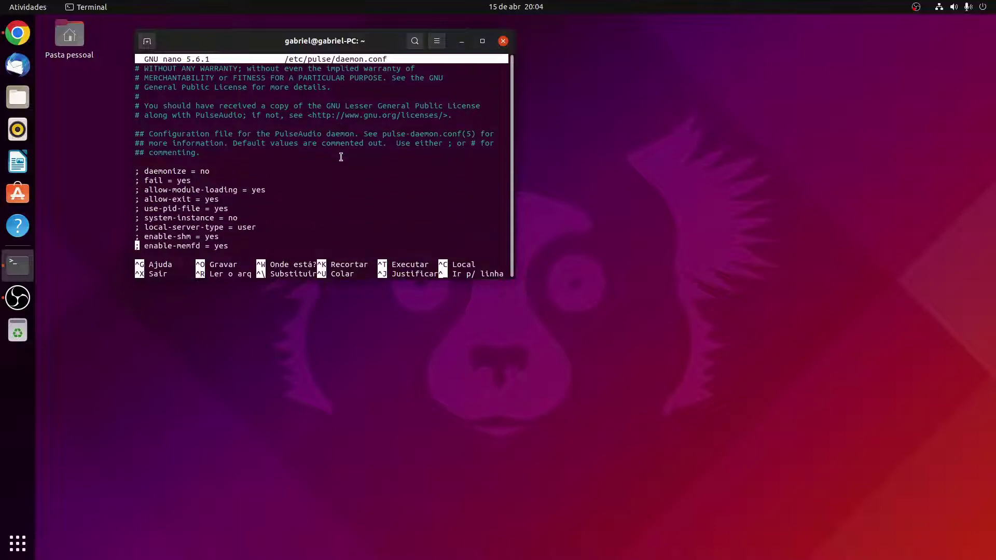
pyautogui.scroll(-5, 341, 156)
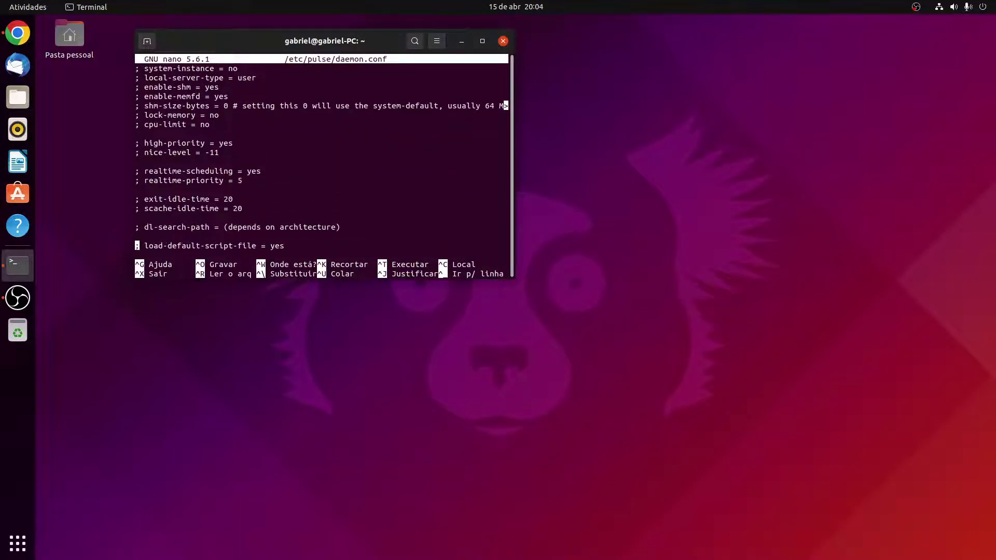
pyautogui.scroll(-12, 338, 158)
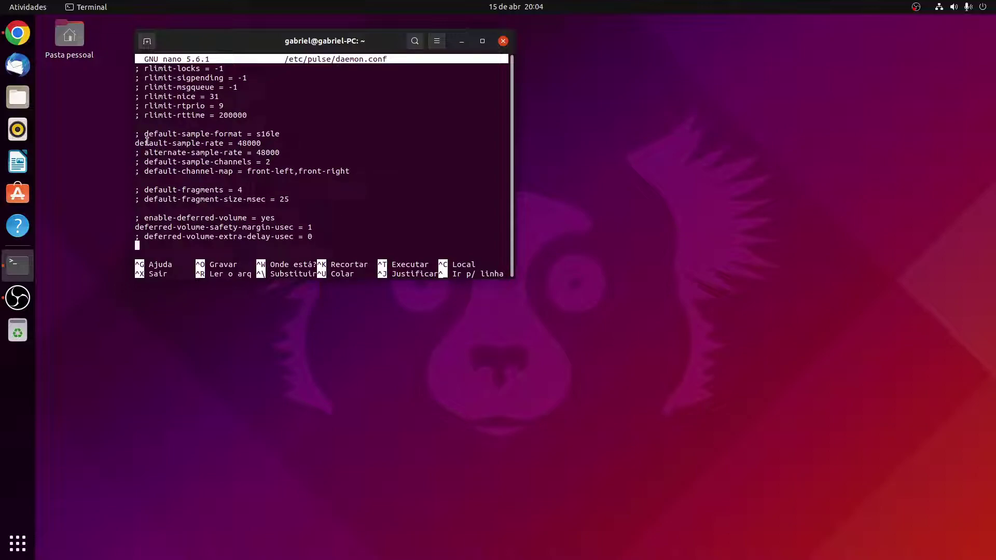
pyautogui.press('Up')
pyautogui.press('Up')
pyautogui.press('Up')
pyautogui.press('Up')
pyautogui.press('Up')
pyautogui.press('Up')
pyautogui.press('Up')
pyautogui.press('Up')
pyautogui.press('Up')
pyautogui.press('Up')
pyautogui.press('Up')
pyautogui.write(';')
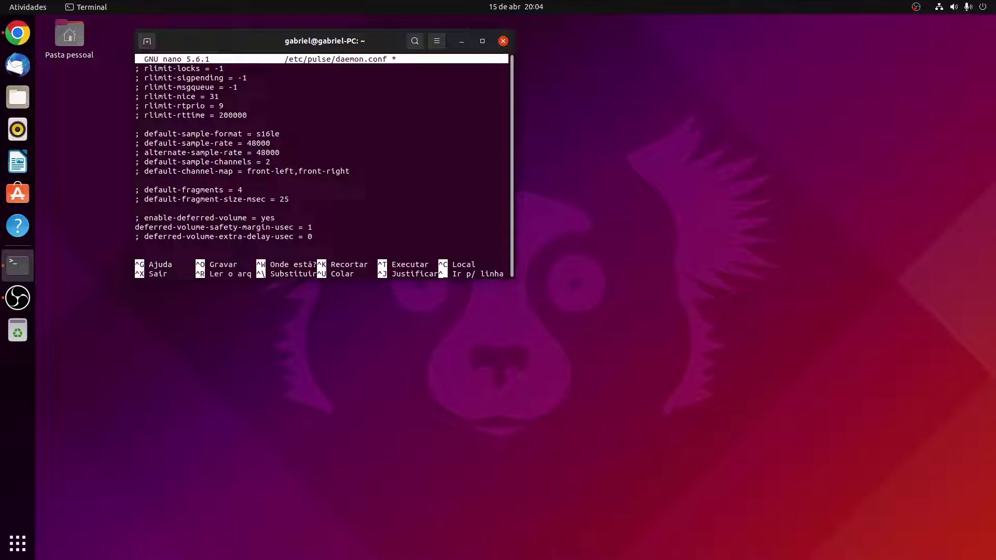
pyautogui.press('BackSpace')
pyautogui.press('BackSpace')
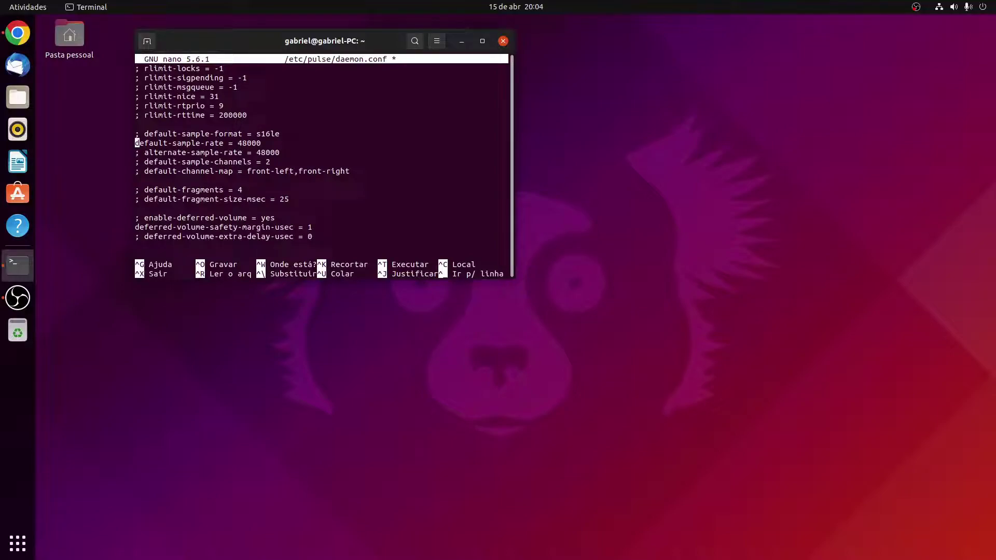
# - Correct the default-sample-rate value so it reads 48000
pyautogui.press('Down')
pyautogui.press('Down')
pyautogui.press('Down')
pyautogui.press('Down')
pyautogui.press('Down')
pyautogui.press('Down')
pyautogui.press('Down')
pyautogui.press('Down')
pyautogui.press('Down')
pyautogui.press('Up')
pyautogui.press('Up')
pyautogui.press('Up')
pyautogui.press('Up')
pyautogui.press('Up')
pyautogui.press('Up')
pyautogui.press('Up')
pyautogui.press('Up')
pyautogui.press('Up')
pyautogui.hotkey('ctrl', 'Right')
pyautogui.hotkey('ctrl', 'Right')
pyautogui.hotkey('ctrl', 'Right')
pyautogui.press('Right')
pyautogui.press('Right')
pyautogui.press('BackSpace')
pyautogui.write('41')
pyautogui.press('BackSpace')
pyautogui.press('BackSpace')
pyautogui.write('8')
pyautogui.press('Right')
pyautogui.press('Right')
pyautogui.press('Down')
pyautogui.press('Left')
pyautogui.press('Right')
pyautogui.press('Right')
pyautogui.press('Right')
pyautogui.press('Left')
pyautogui.press('Left')
pyautogui.press('Right')
pyautogui.press('Right')
pyautogui.press('Right')
pyautogui.press('Up')
# - Save daemon.conf under the same file name and exit nano
pyautogui.hotkey('ctrl', 'o')
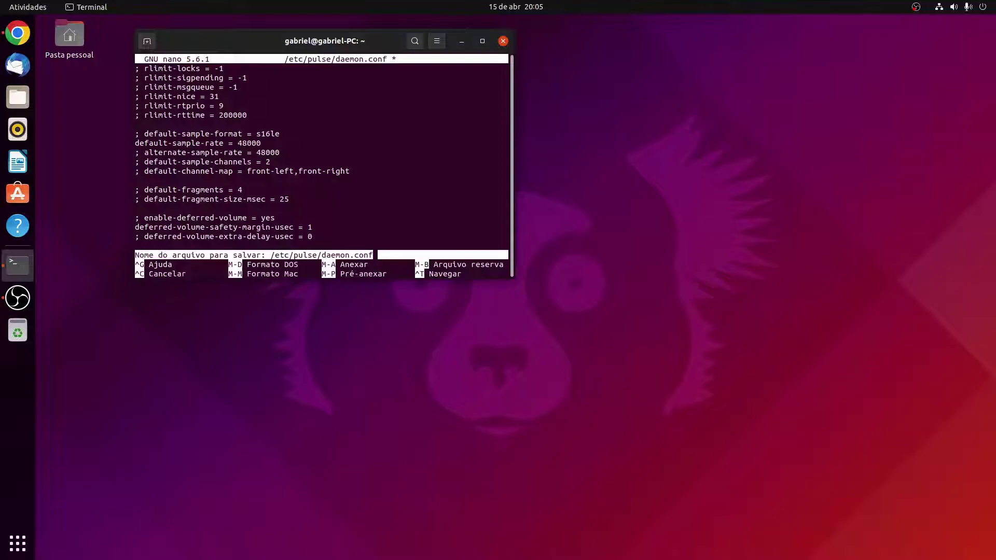
pyautogui.press('Return')
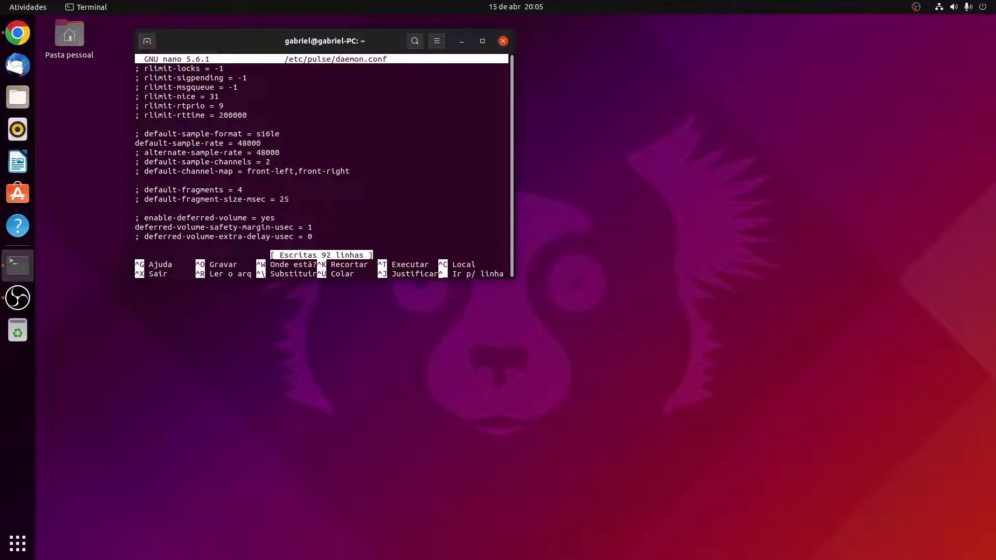
pyautogui.hotkey('ctrl', 'x')
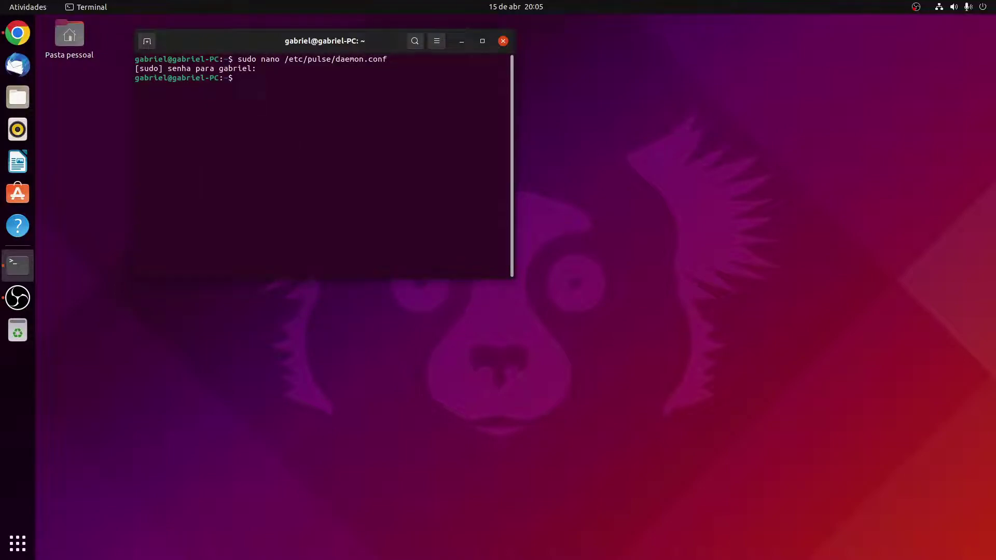
# - Select the systemctl --user restart pulseaudio.service command in the workaround, then minimize Chrome
pyautogui.click(17, 32)
pyautogui.scroll(-3, 299, 368)
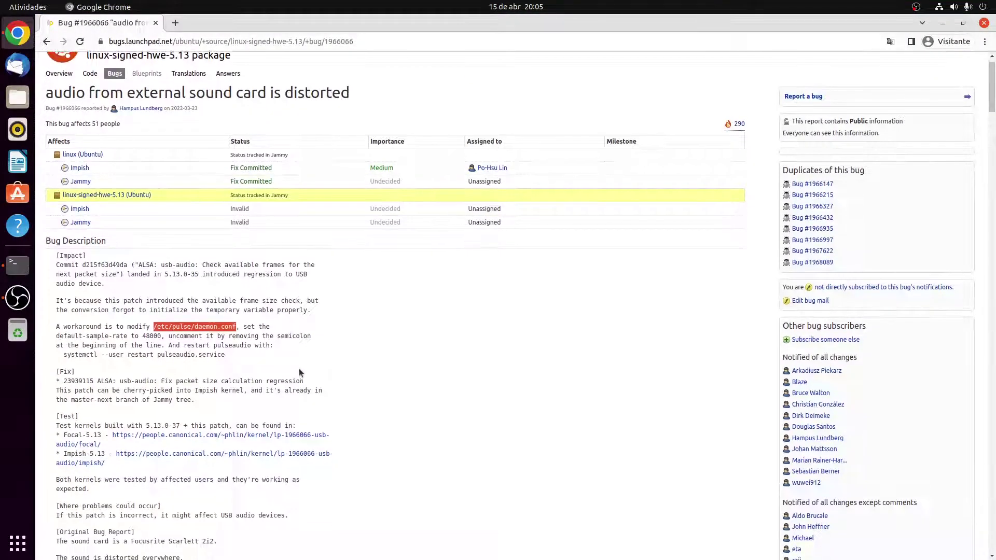
pyautogui.moveTo(63, 299); pyautogui.dragTo(226, 301)
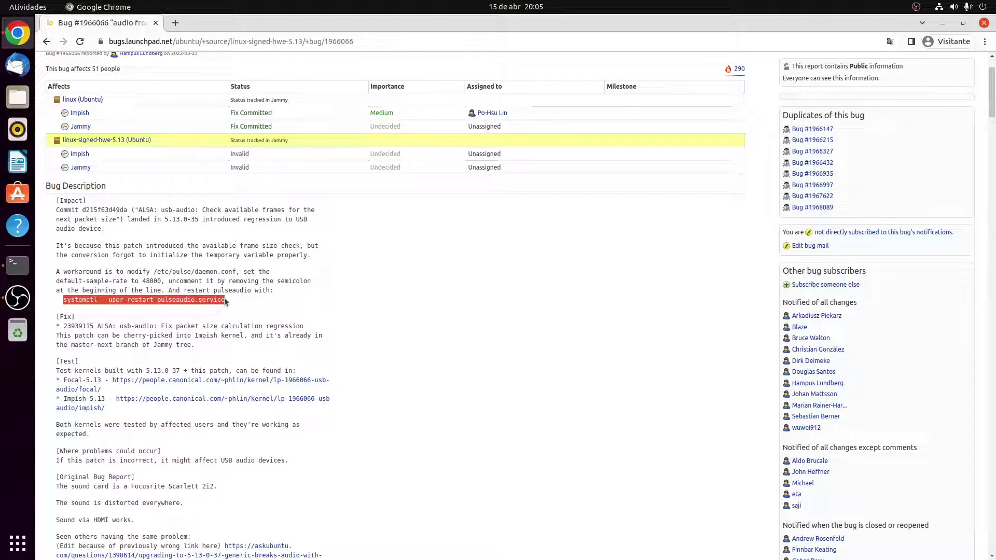
pyautogui.click(943, 23)
# - Paste systemctl --user restart pulseaudio.service at the terminal prompt
pyautogui.middleClick(358, 143)
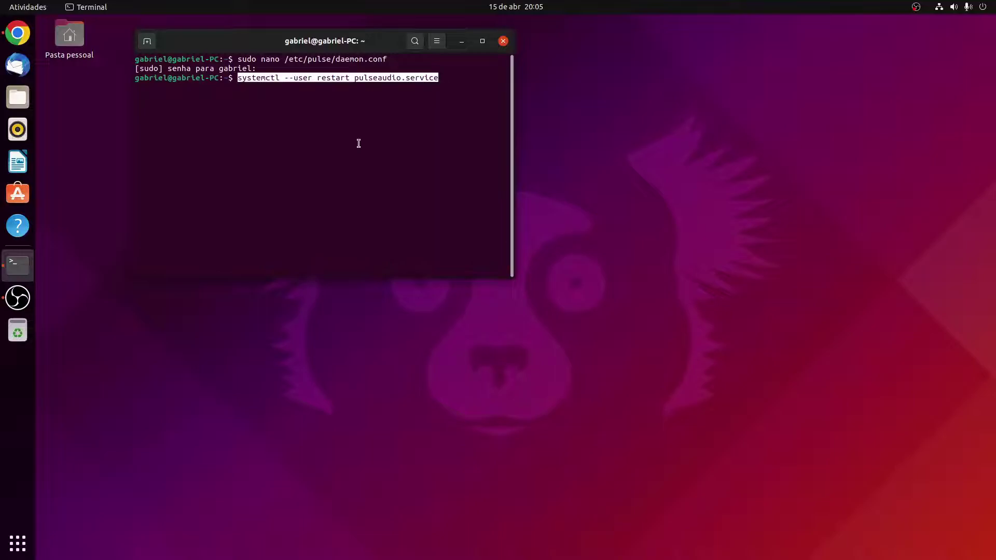
pyautogui.press('Return')
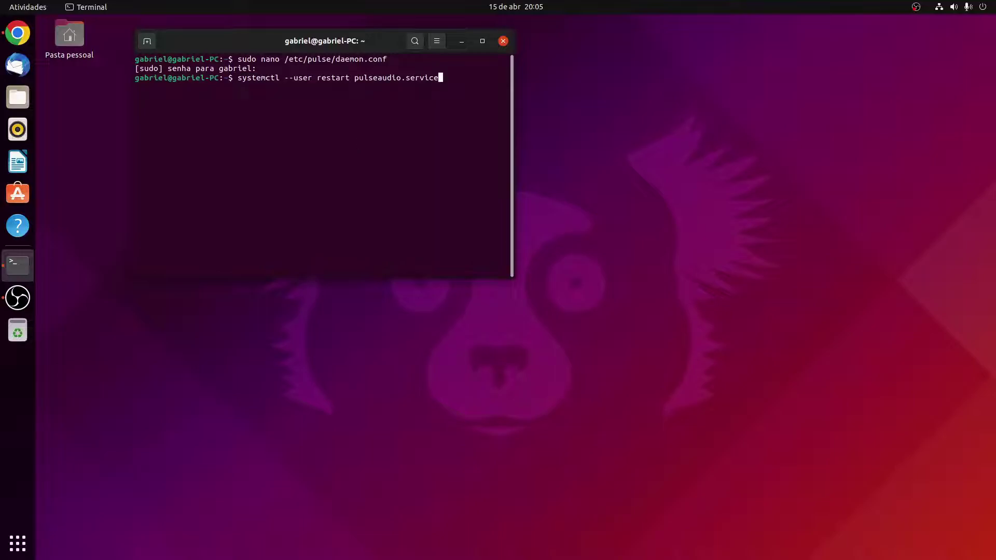